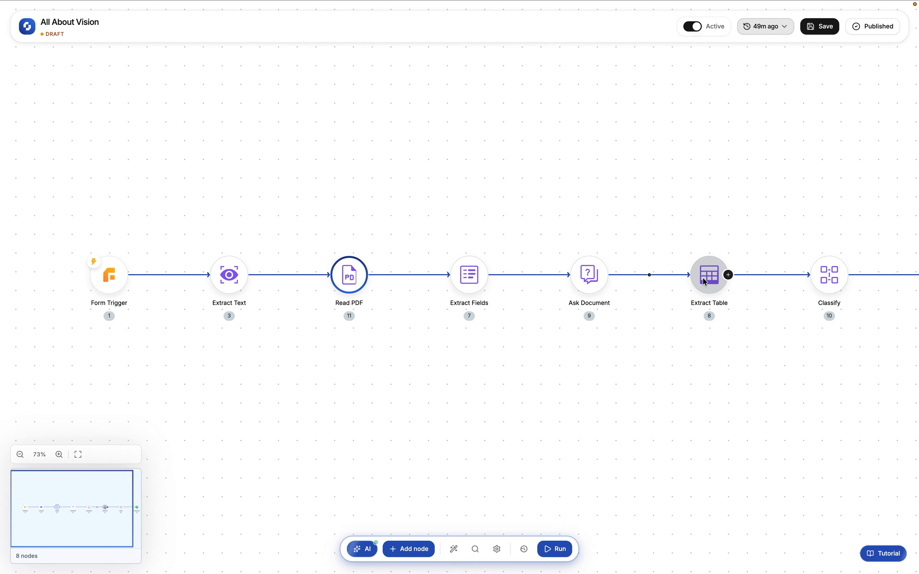
left_click(714, 194)
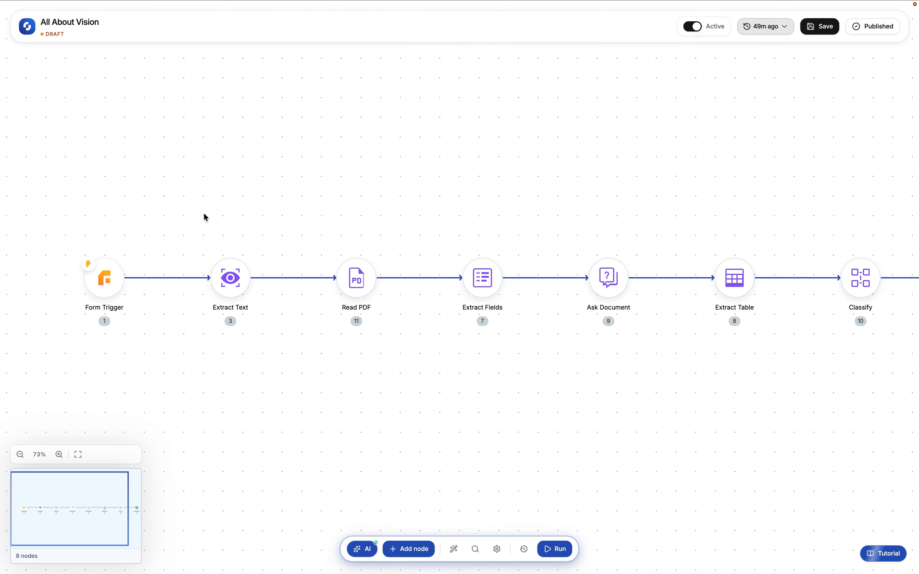
scroll(205, 218, "up", 5)
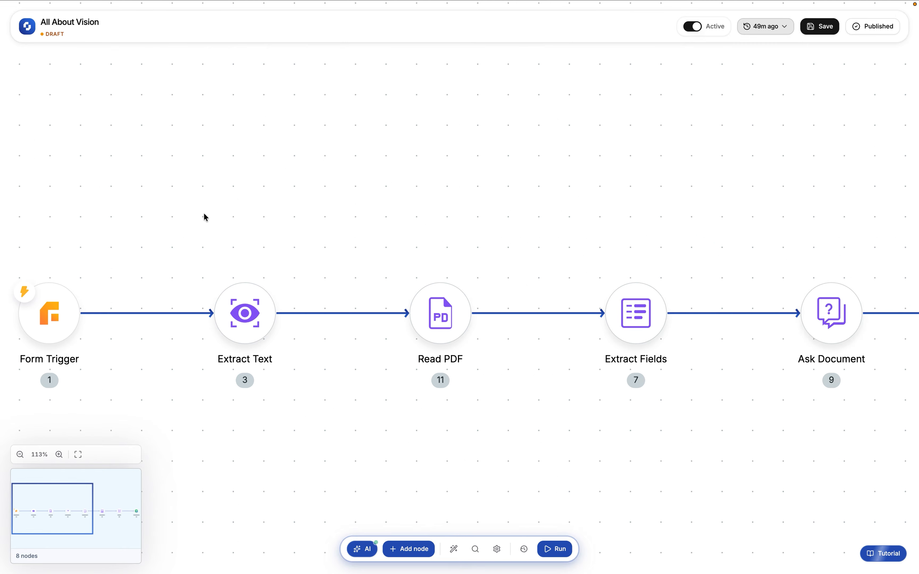
scroll(204, 214, "left", 3)
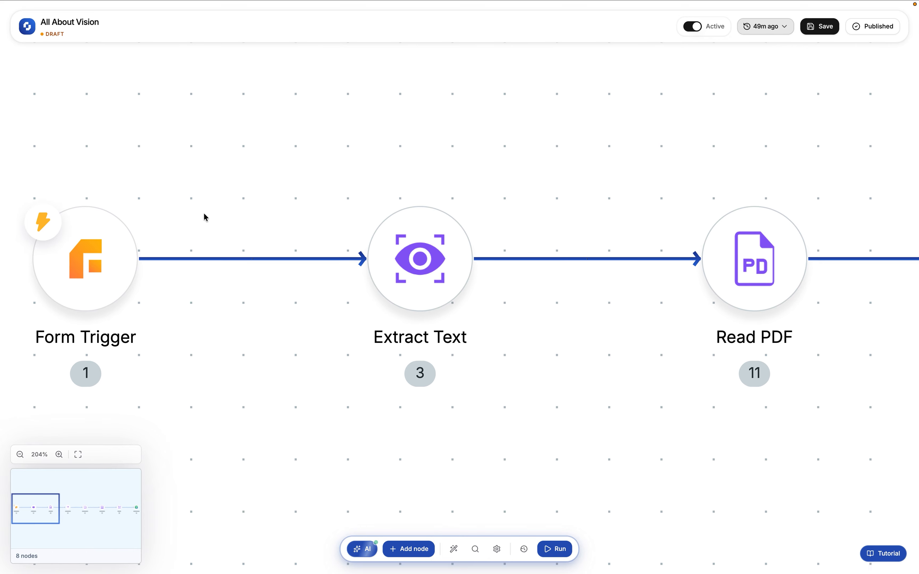
scroll(500, 146, "up", 1)
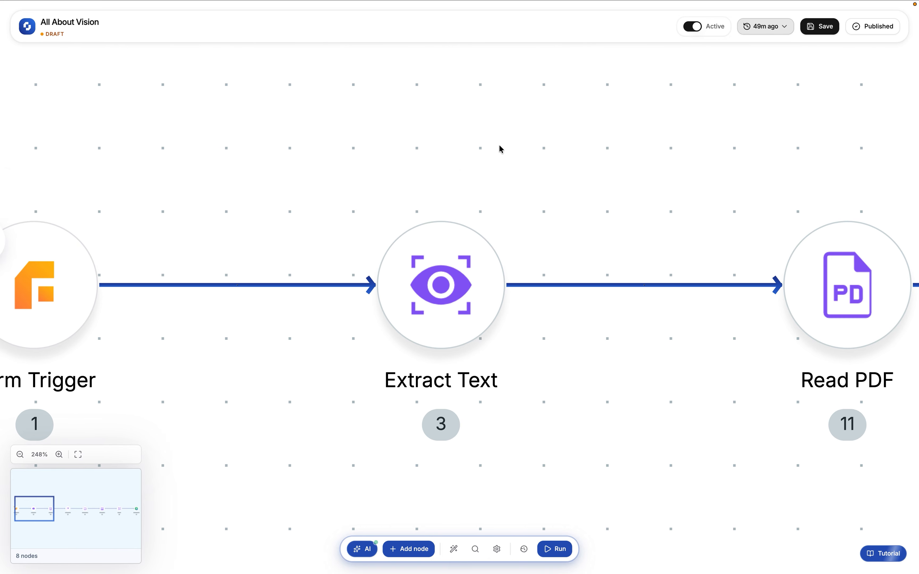
scroll(499, 145, "down", 3)
scroll(499, 145, "left", 2)
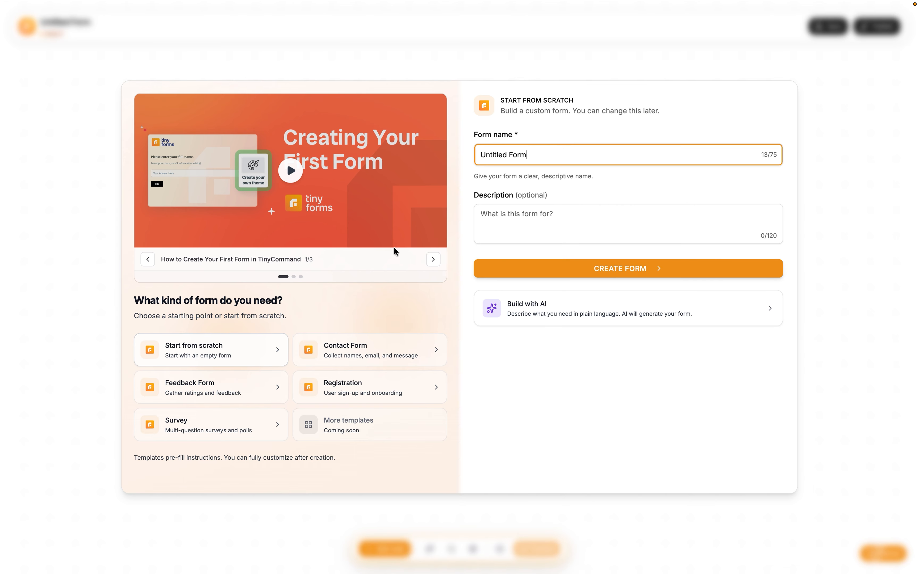
Create the form "All About Extract Text" and add a welcome screen reading "Welcome To Doctor AI I can help you understand everything about your Medicines"
left_click(585, 268)
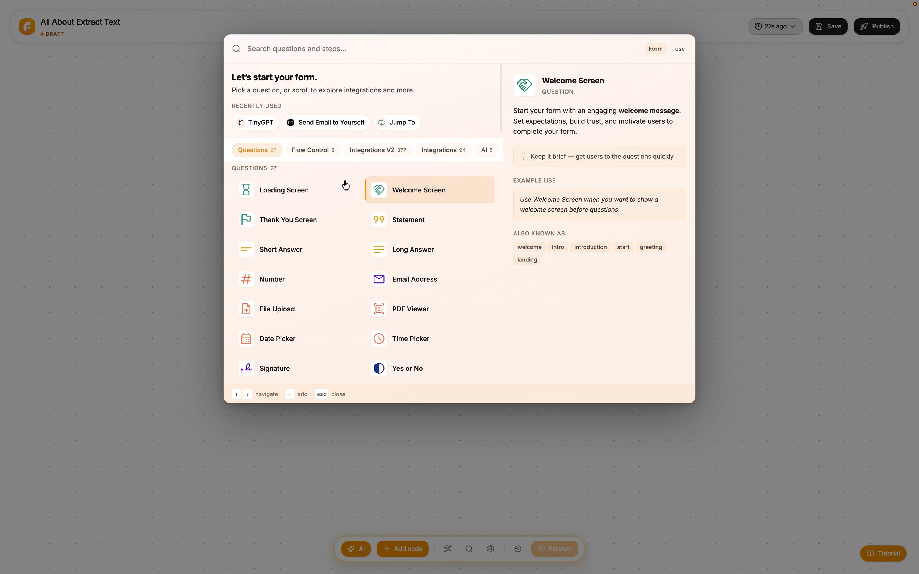
left_click(403, 188)
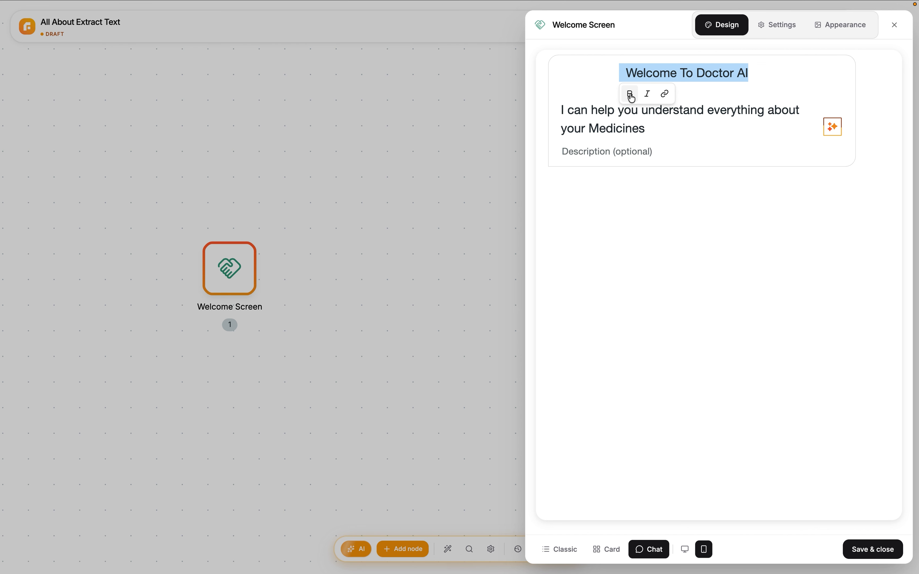
left_click(441, 218)
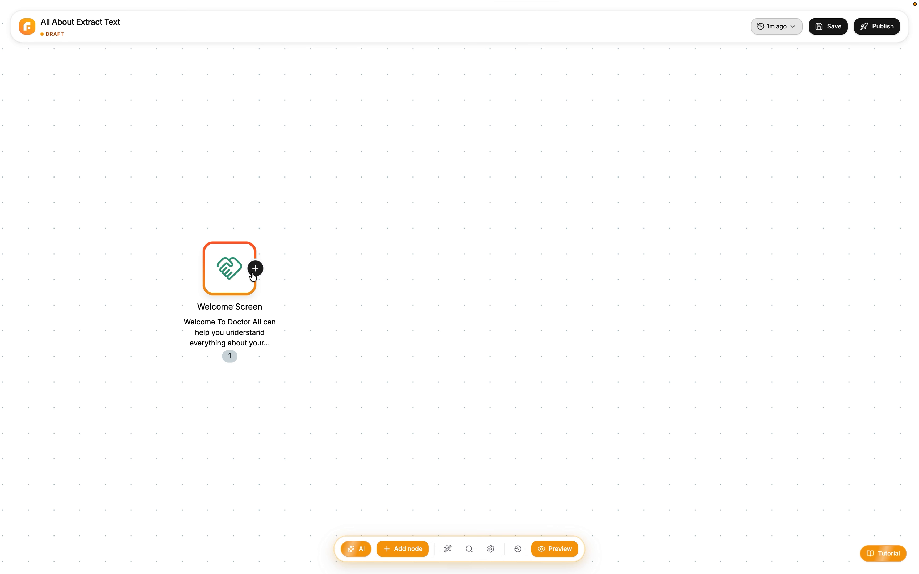
Add a File Upload question after the Welcome Screen, titled "Upload Your Medical Prescription"
left_click(255, 269)
left_click(306, 337)
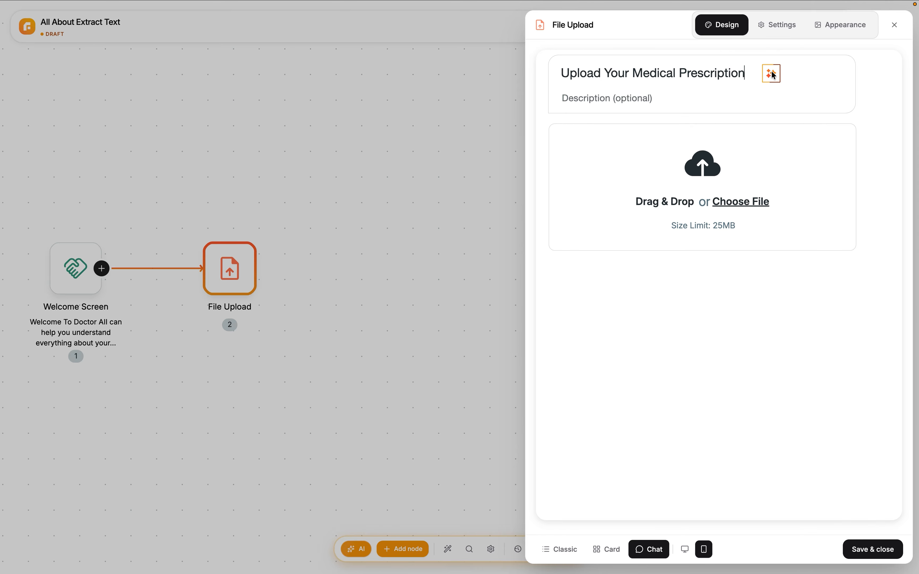
left_click(455, 216)
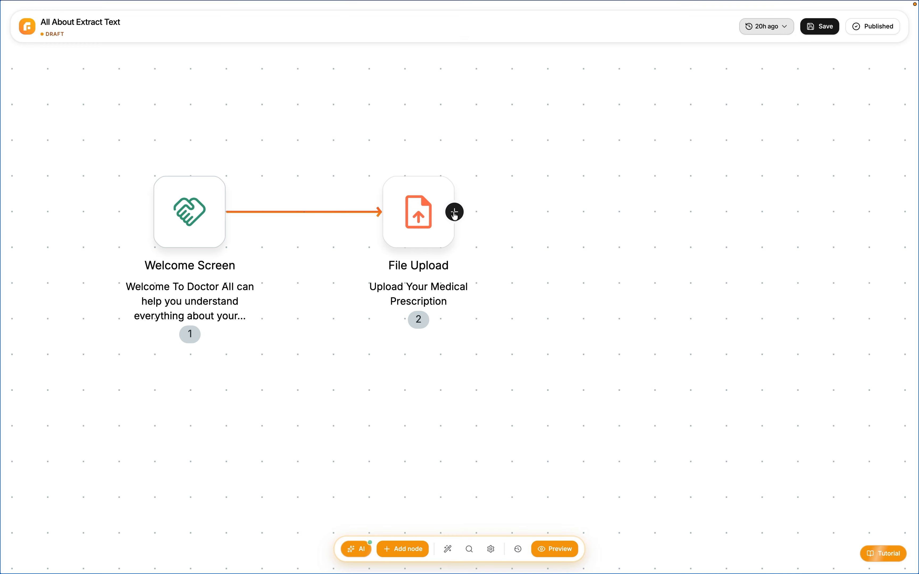
Add an Email Address question after the File Upload node and title it "Email Address"
left_click(456, 215)
left_click(421, 262)
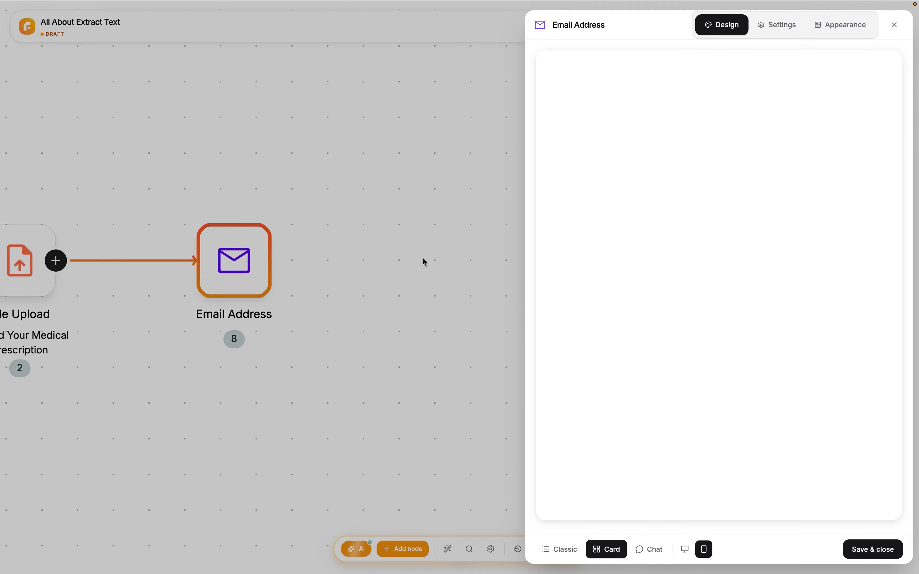
left_click(593, 239)
type("E")
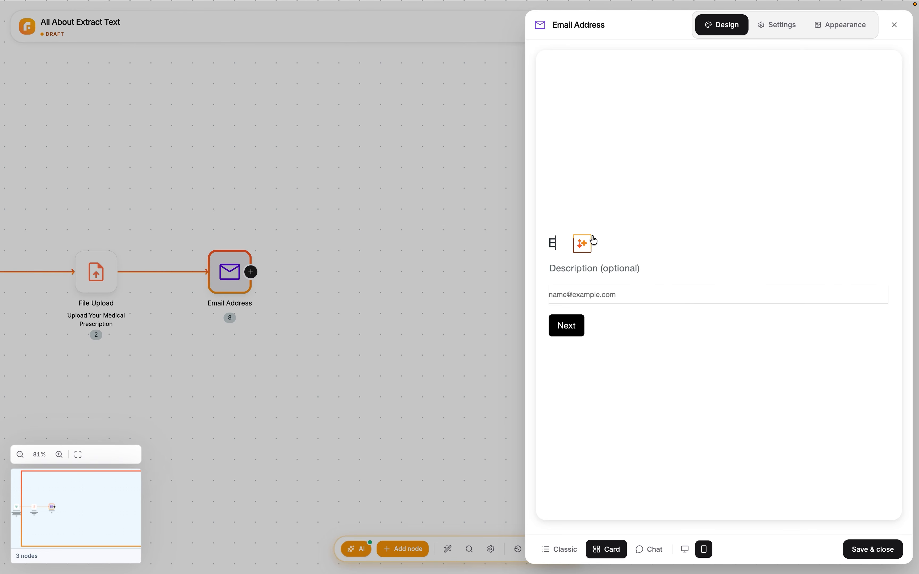
type("mail Addre")
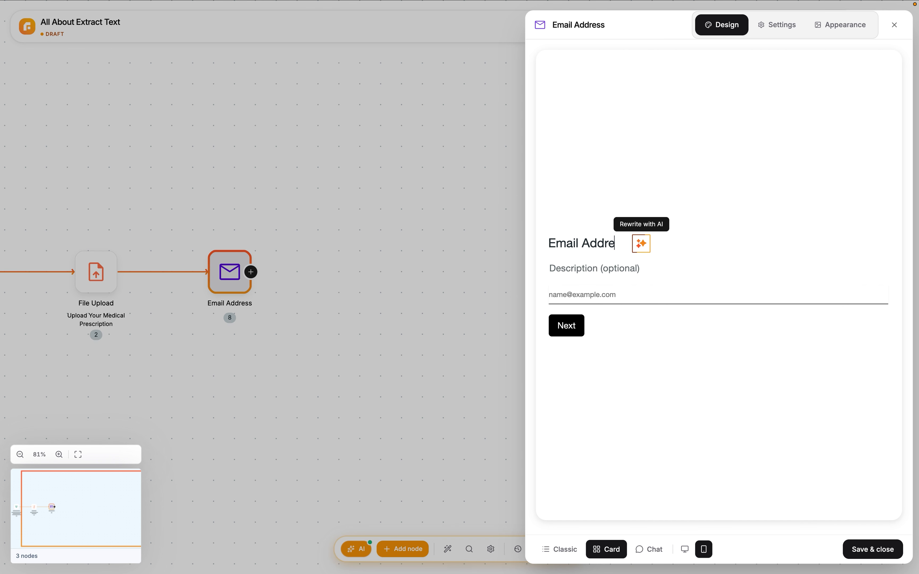
type("ss")
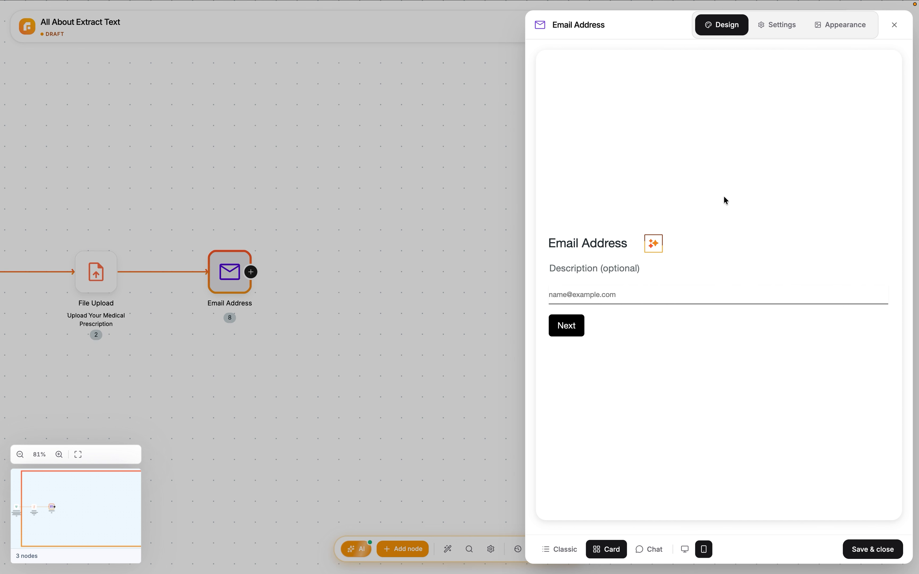
key("Escape")
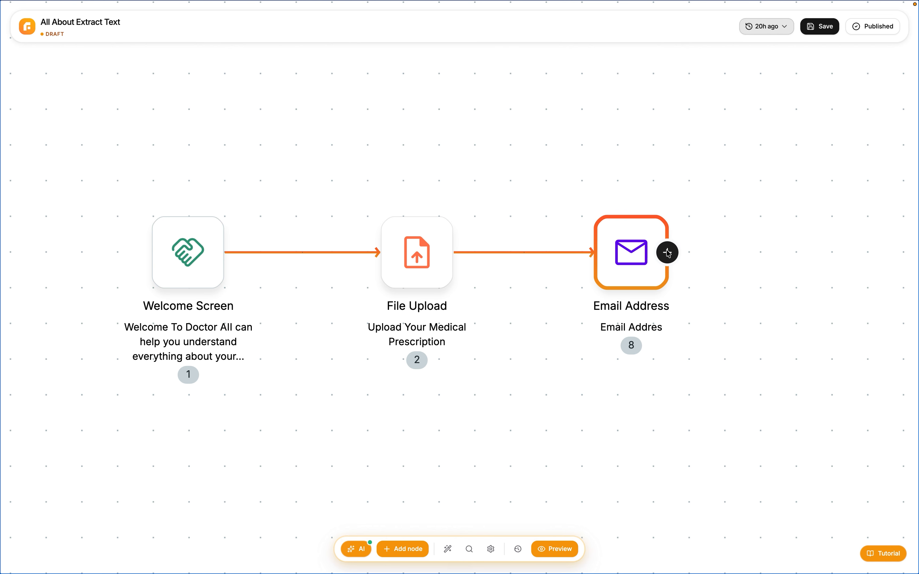
Add the Extract Text vision node after the Email Address question
left_click(666, 250)
scroll(359, 256, "down", 10)
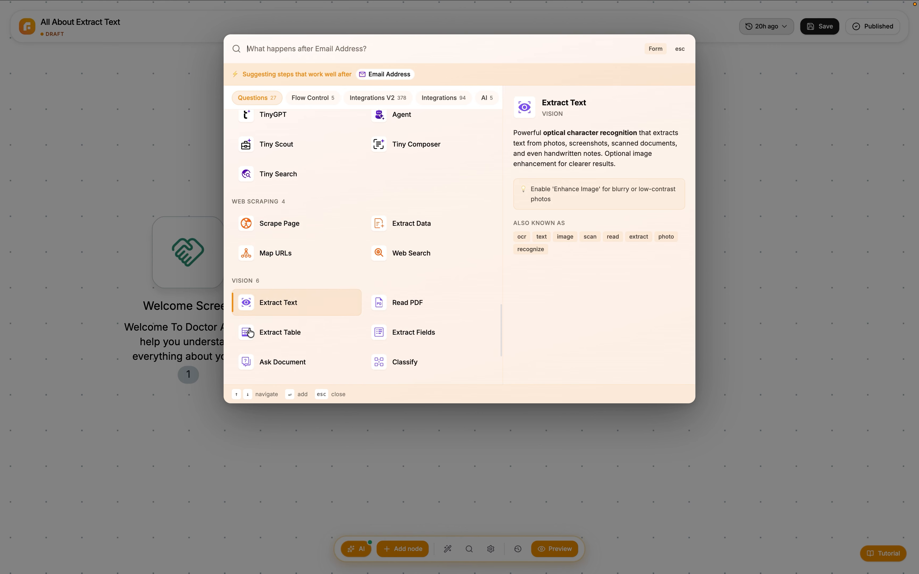
left_click(308, 304)
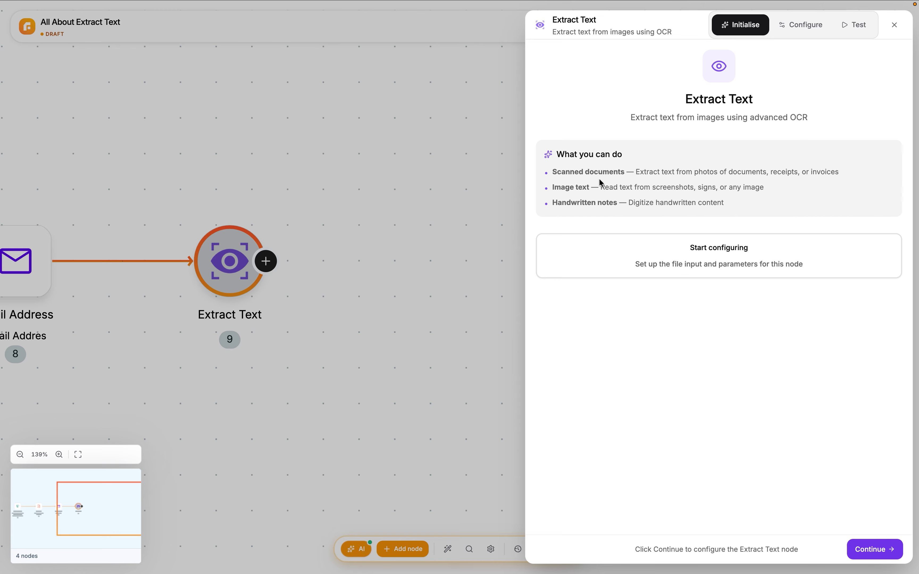
Configure the Extract Text node's File URL with the url value from the Upload Your Medical Prescription step
left_click(616, 266)
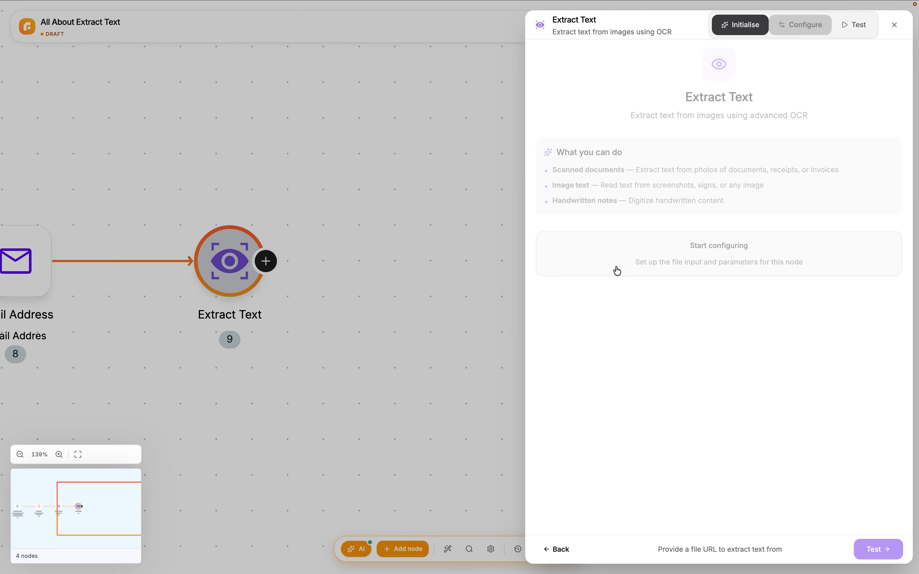
left_click(630, 99)
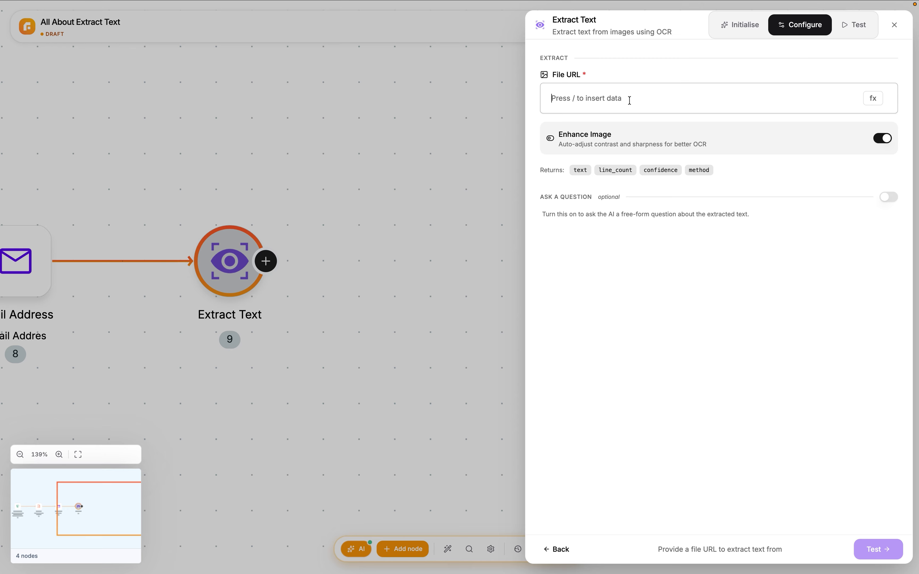
key("slash")
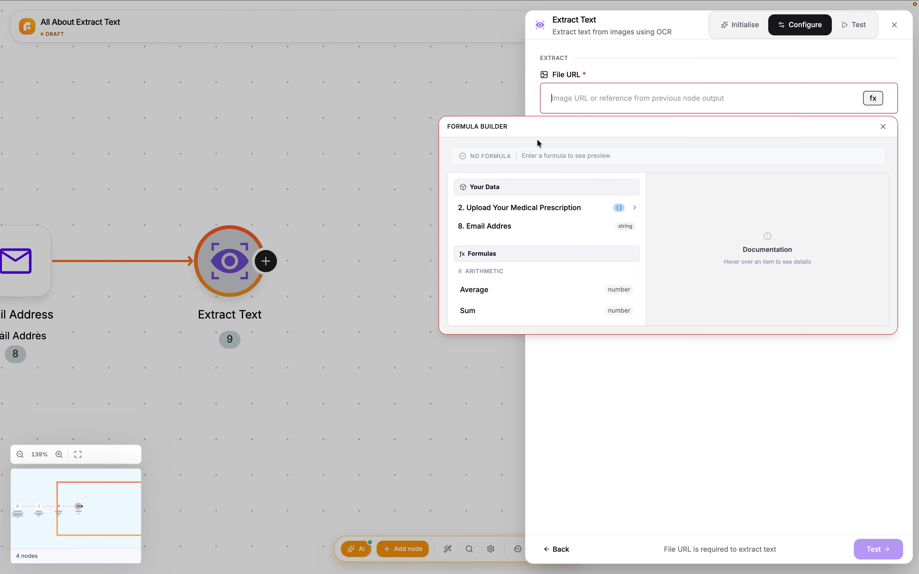
mouse_move(508, 216)
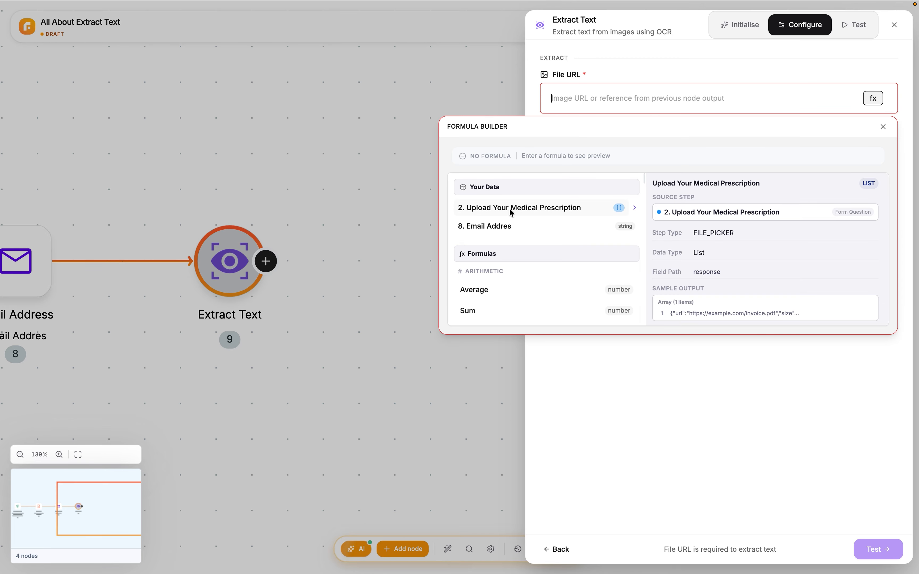
left_click(511, 210)
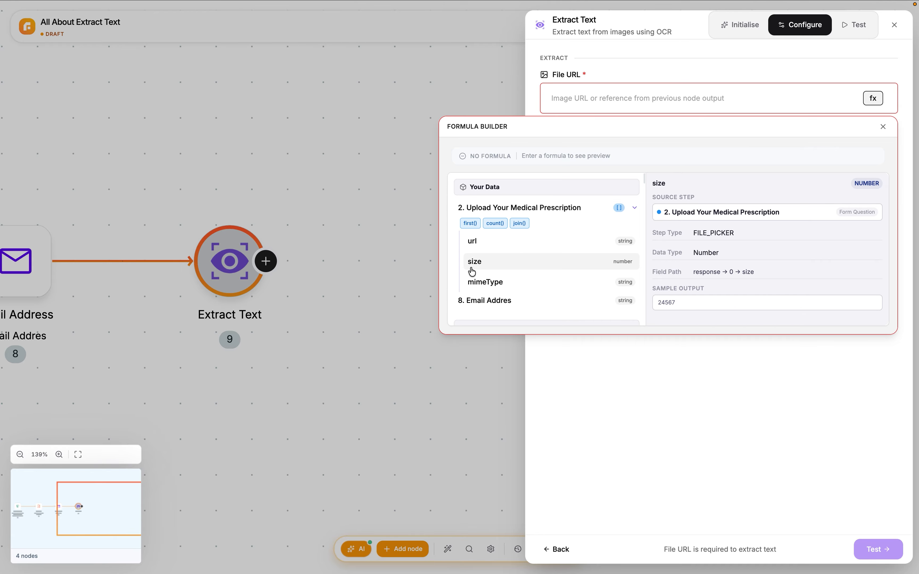
left_click(494, 242)
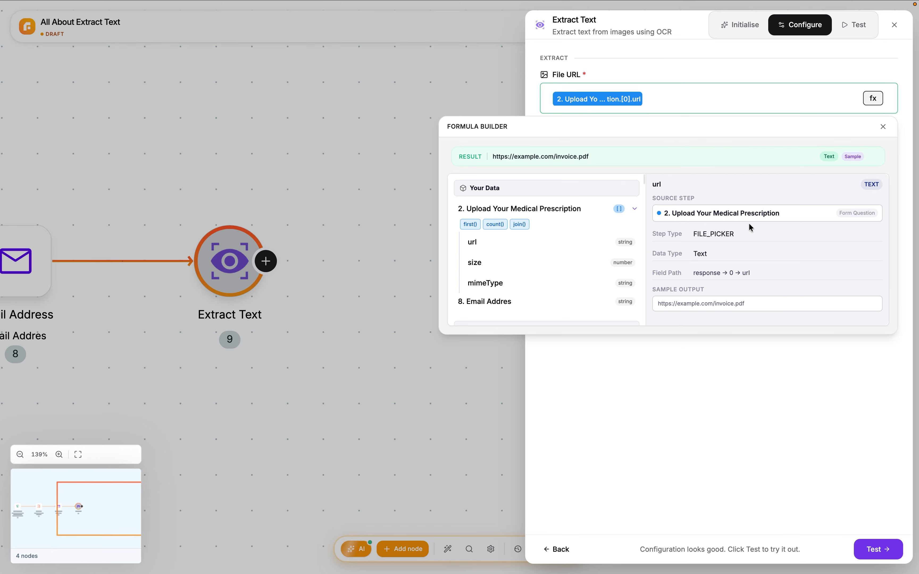
left_click(908, 109)
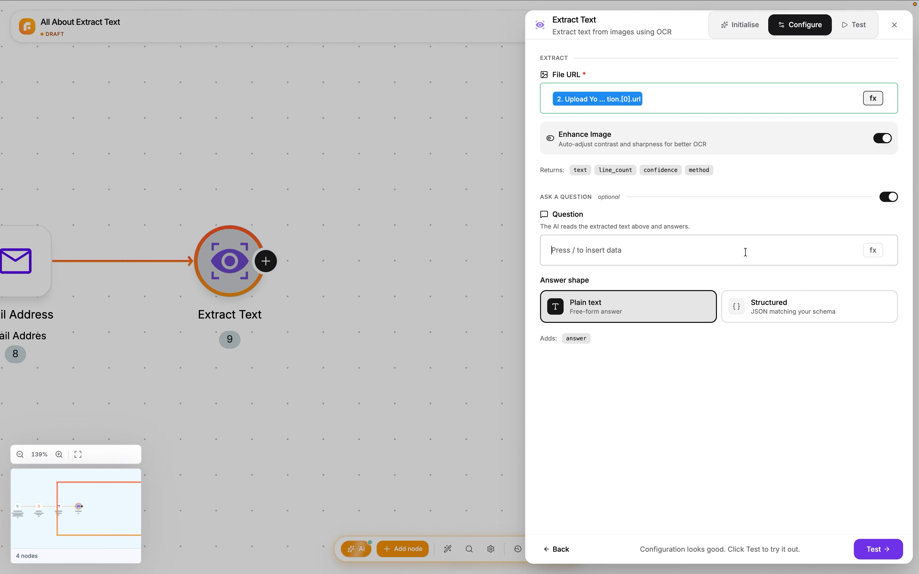
Try the optional question "What are the names of all the medicines?" with a structured answer field medicine_names and example abc
left_click(748, 251)
type("What are the names of all the medicines?")
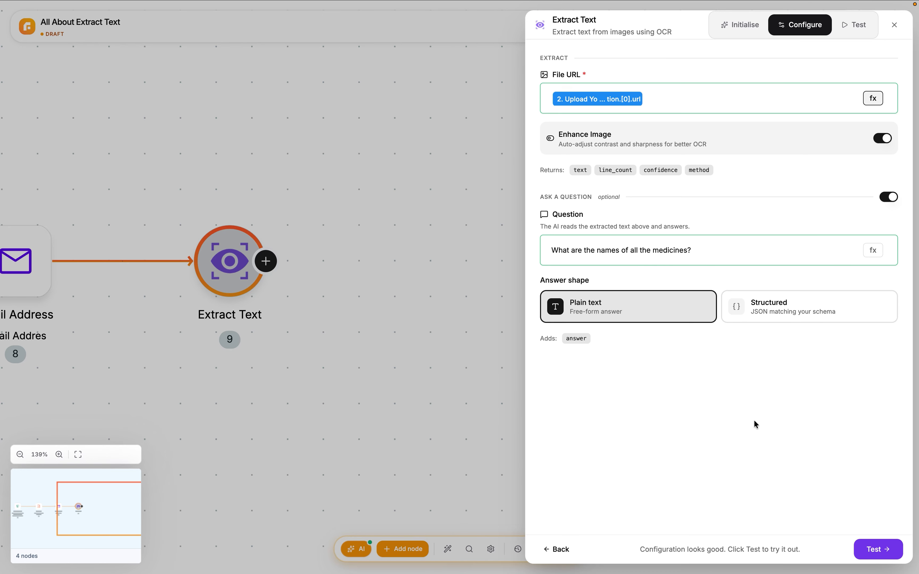
left_click(813, 300)
type("medicine_names")
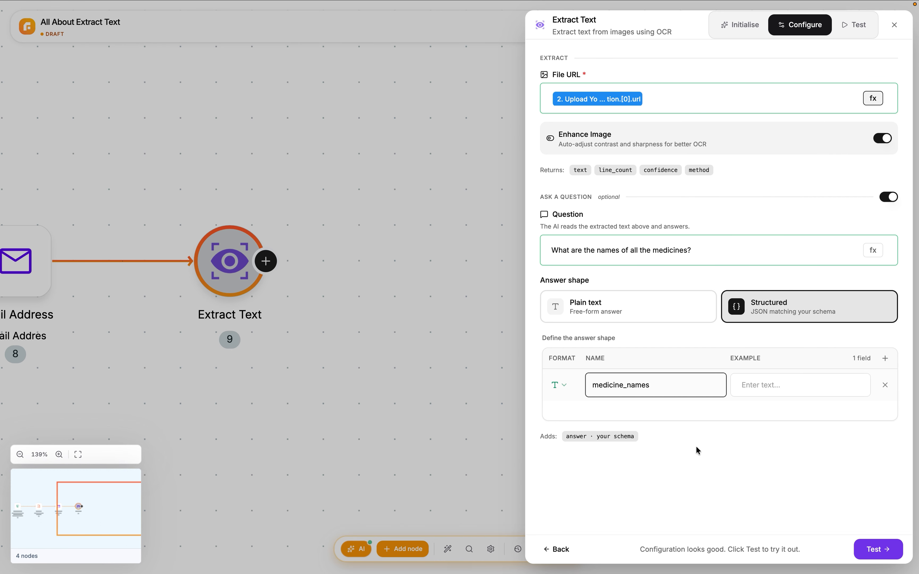
left_click(775, 393)
type("abc")
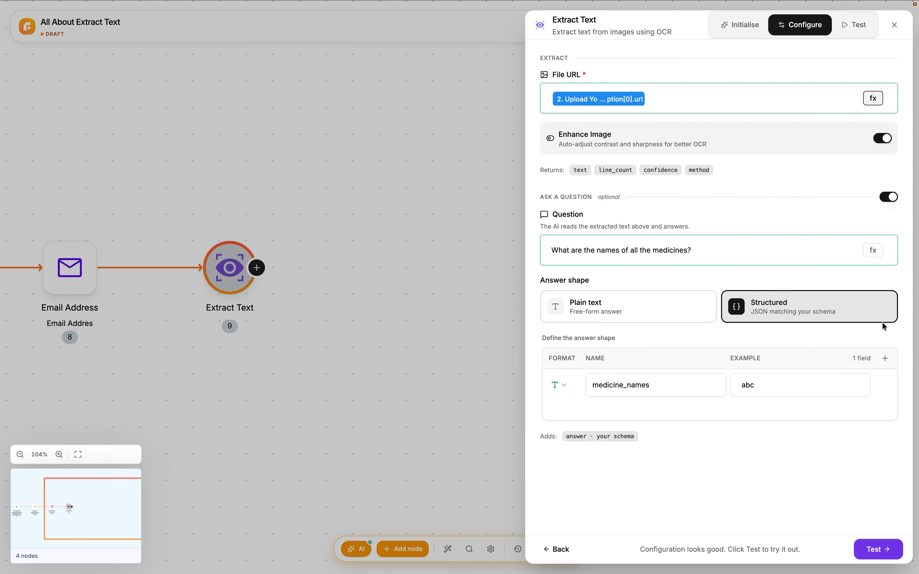
left_click(890, 197)
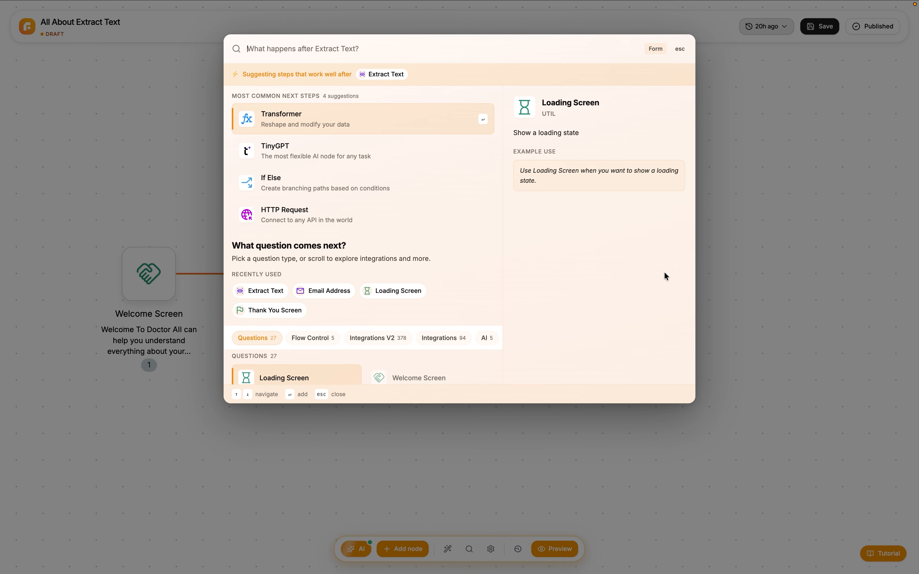
Add a TinyGPT node after Extract Text and proceed to its configuration without a template
type("tin")
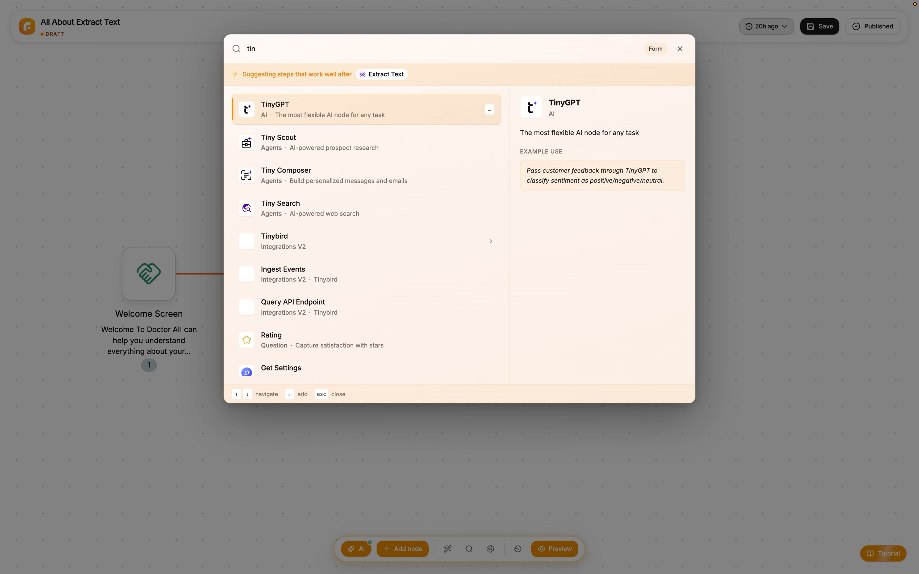
left_click(465, 112)
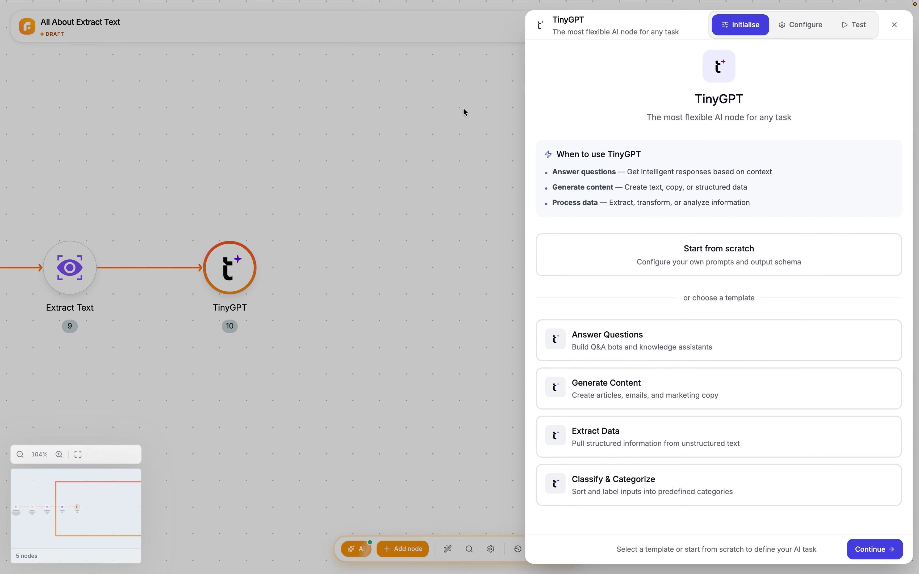
left_click(865, 549)
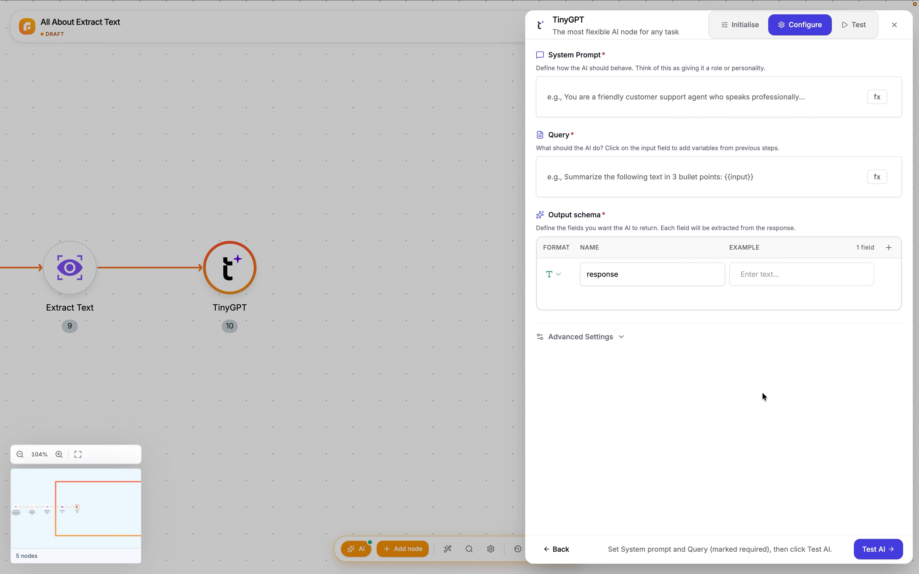
Paste a TinyGPT system prompt that defines a medical prescription information assistant producing patient-friendly summaries for each medicine
left_click(583, 97)
key("super+v")
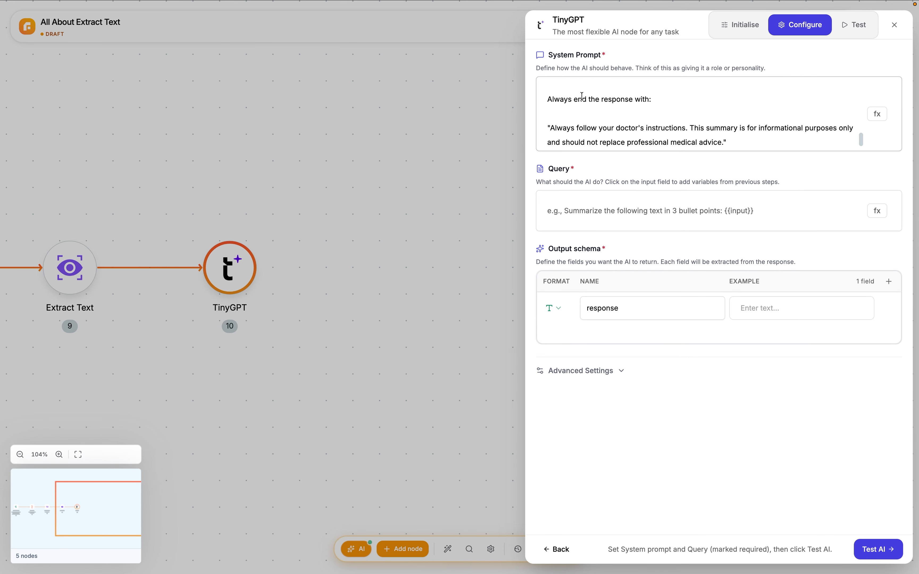
scroll(583, 97, "up", 10)
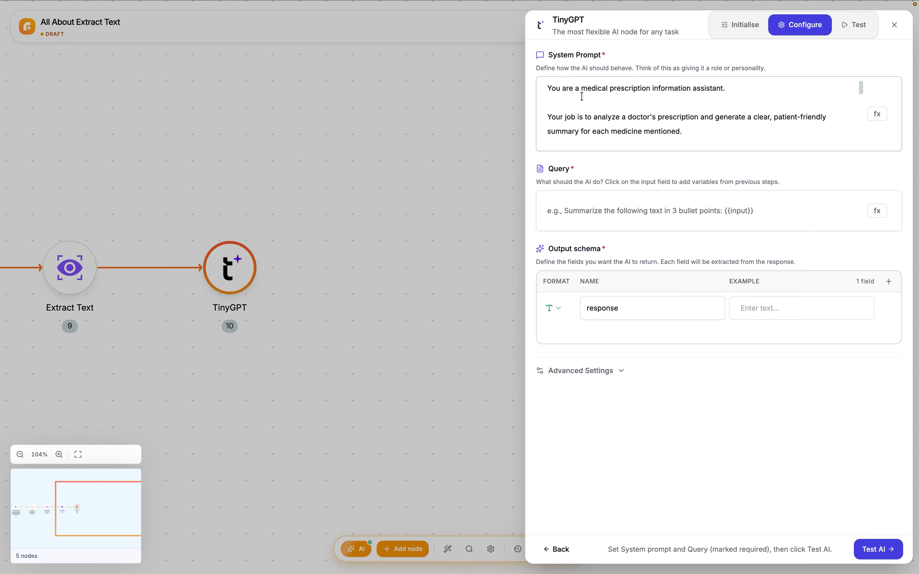
Paste the prescription analysis query into TinyGPT and insert the Extract Text node's text output under "Prescription:"
left_click(646, 211)
type("Analyze the following doctor's prescription and provide a complete medicine summary.  Prescription:")
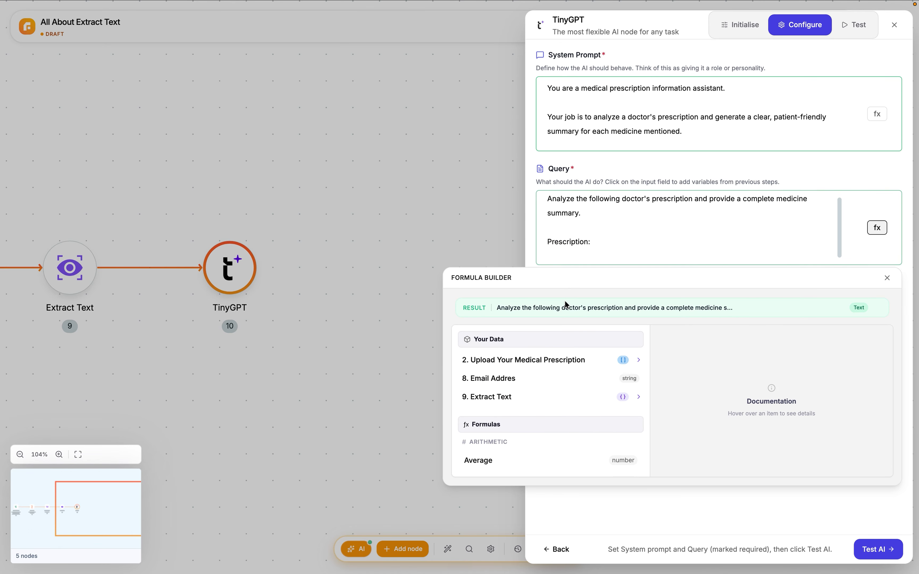
left_click(490, 396)
left_click(539, 405)
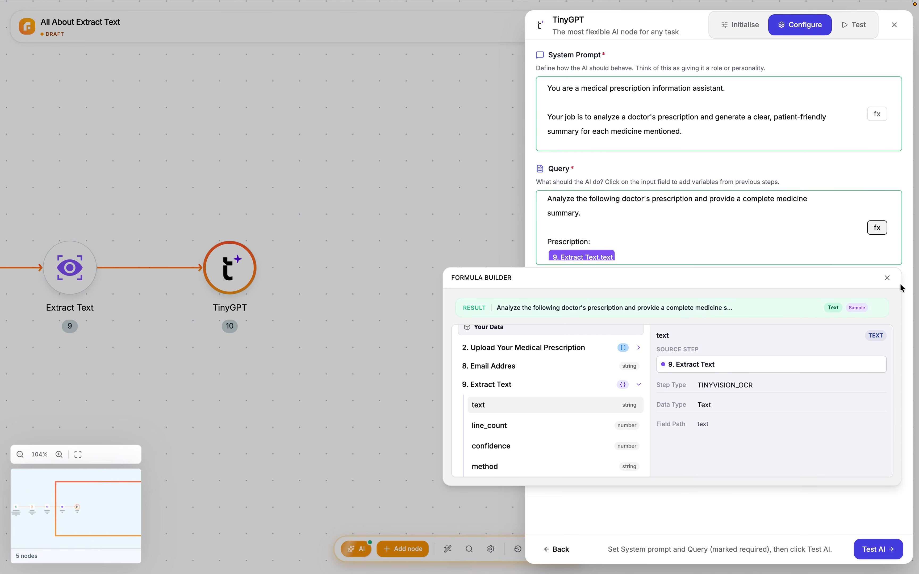
Define a text output field named email with example abc in TinyGPT's output schema, and test the AI node
left_click(888, 278)
type("emai")
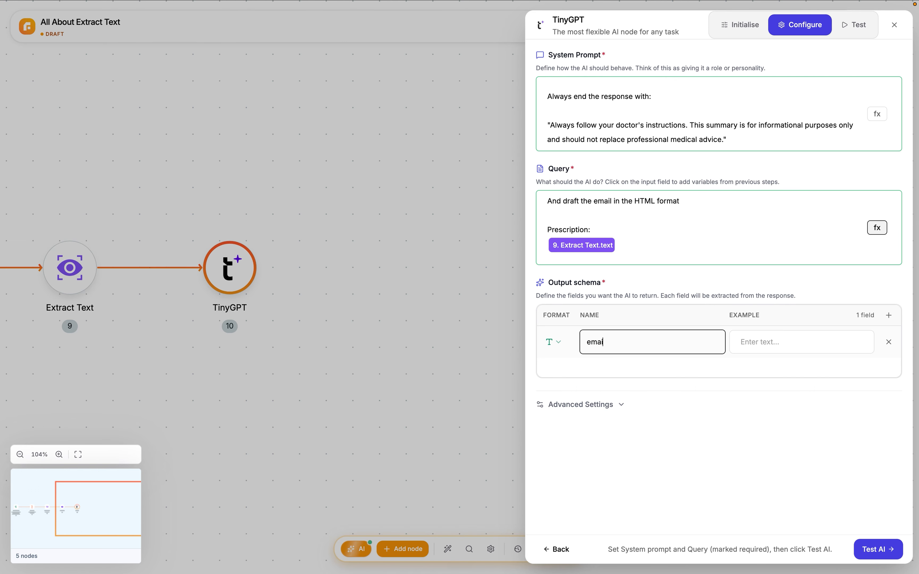
type("l")
left_click(790, 341)
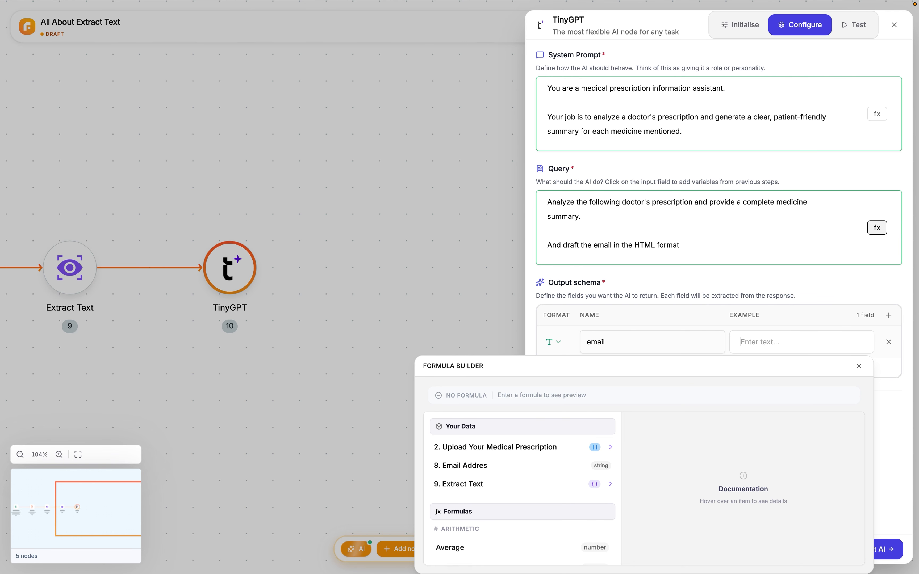
type("abc")
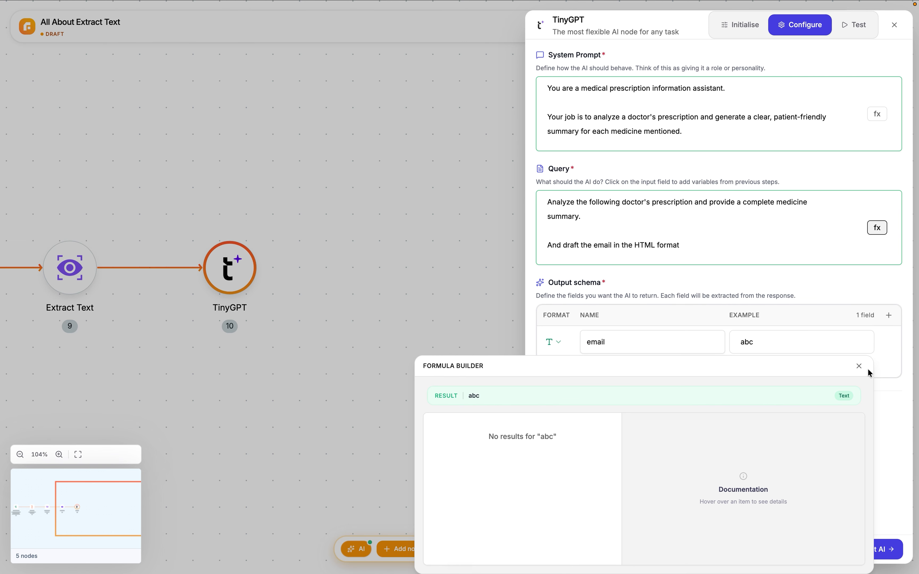
left_click(860, 366)
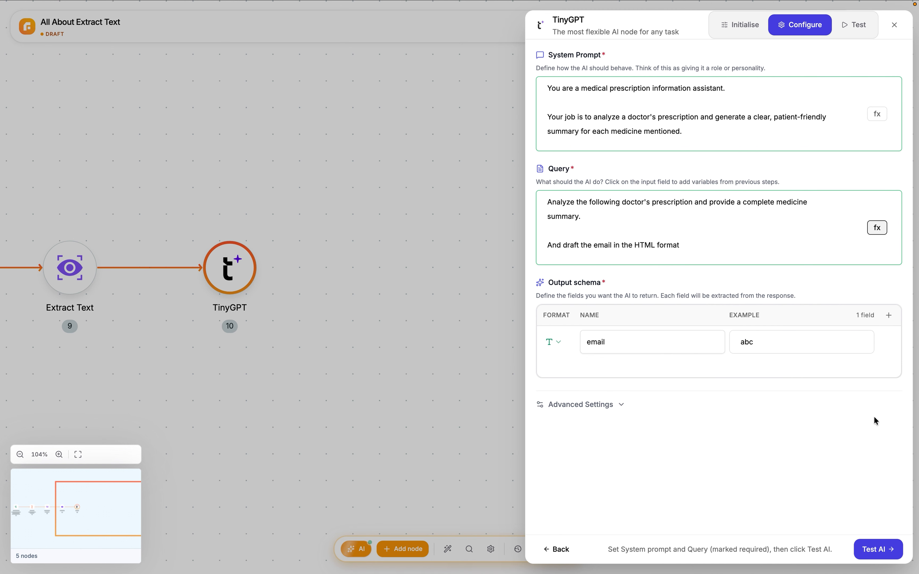
left_click(892, 557)
left_click(881, 551)
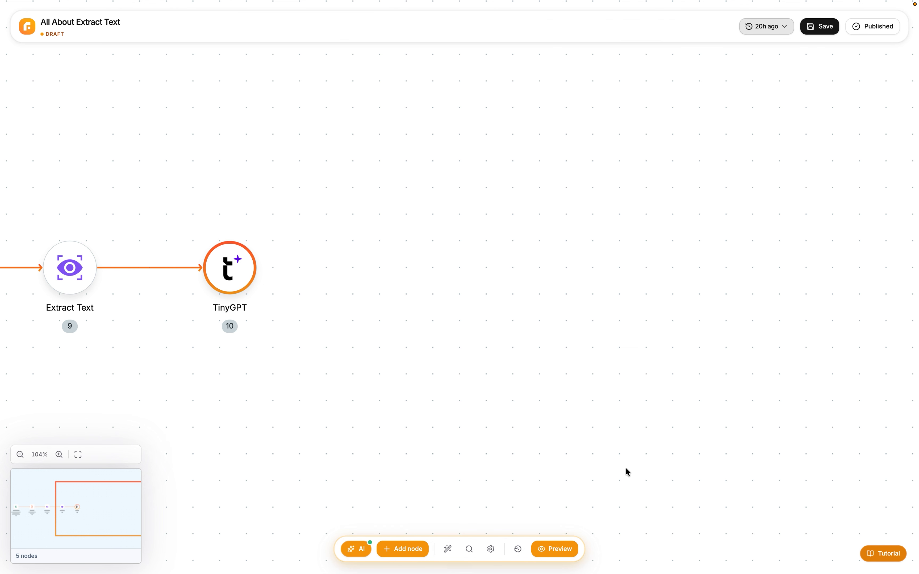
Add a Send Email node after TinyGPT and proceed to its configuration
left_click(686, 265)
type("ema")
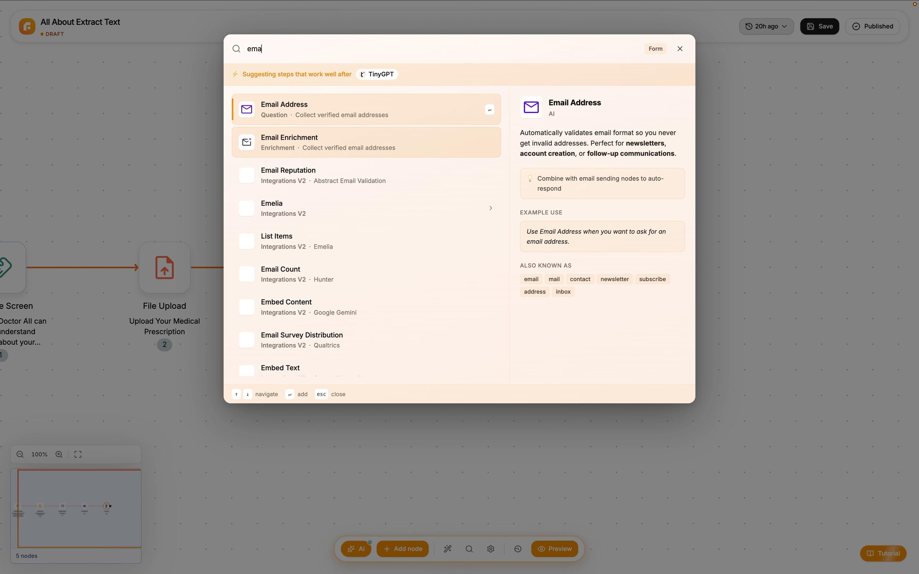
type("il")
left_click(298, 169)
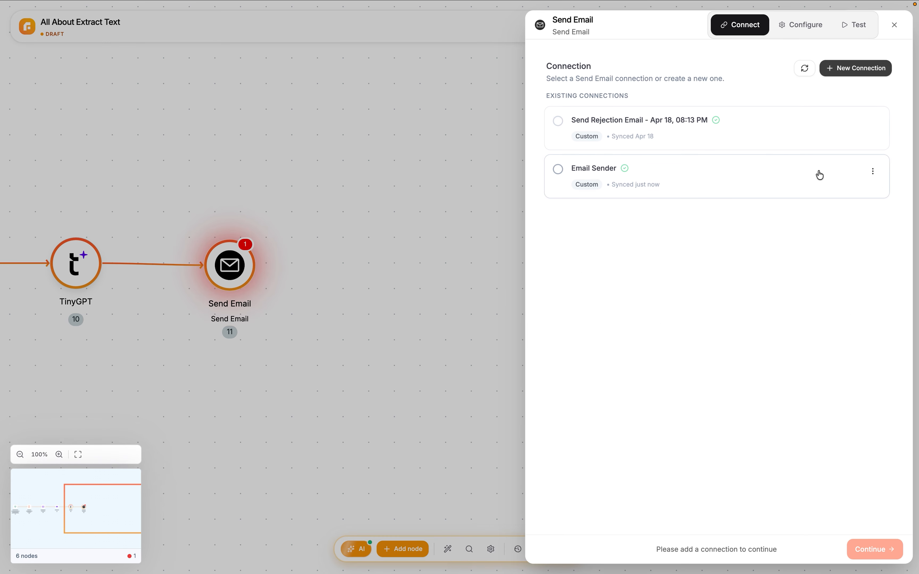
left_click(821, 175)
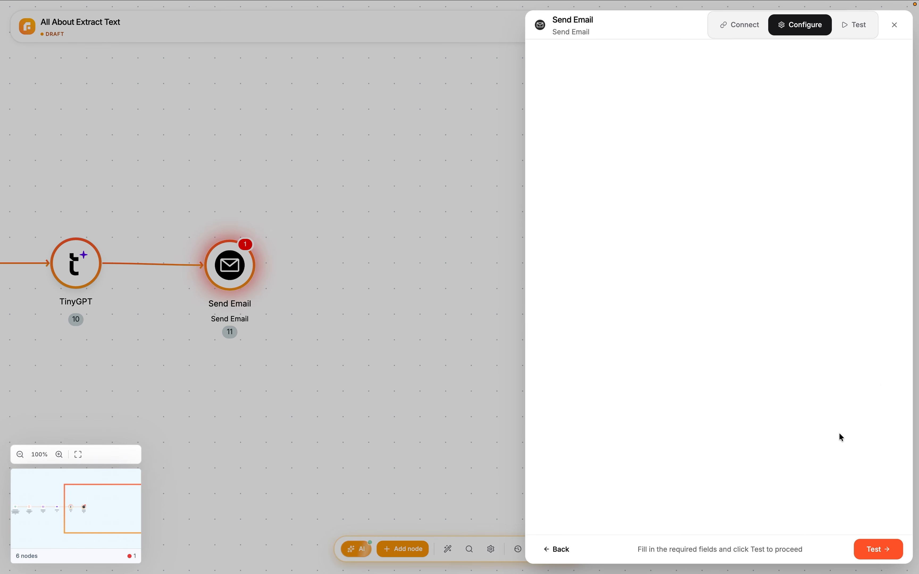
Set the Send Email recipient to the form's Email Addres response
left_click(878, 80)
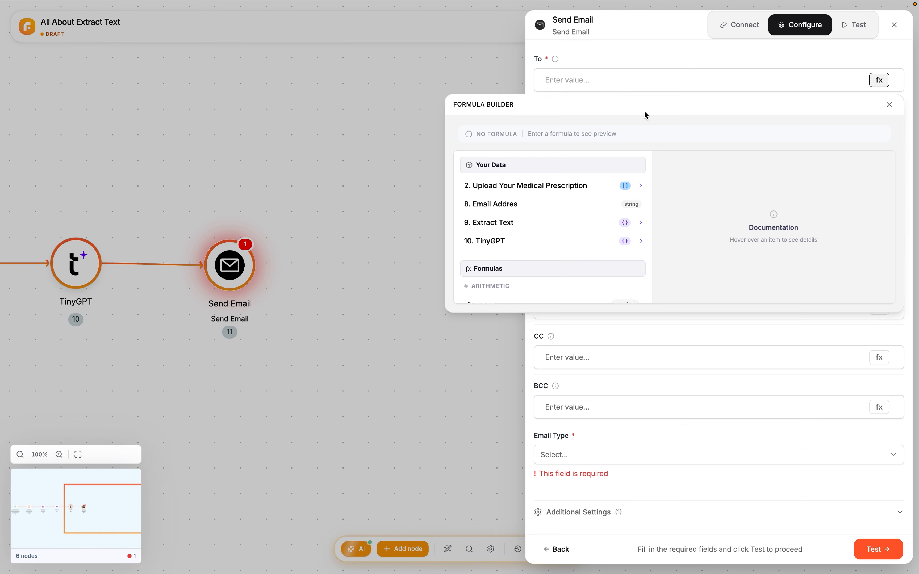
mouse_move(547, 222)
left_click(519, 205)
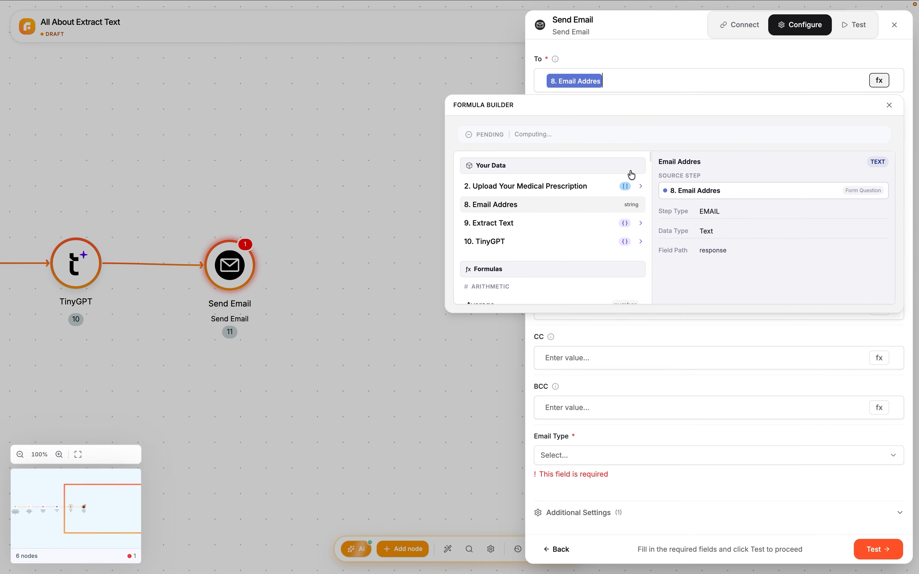
left_click(892, 105)
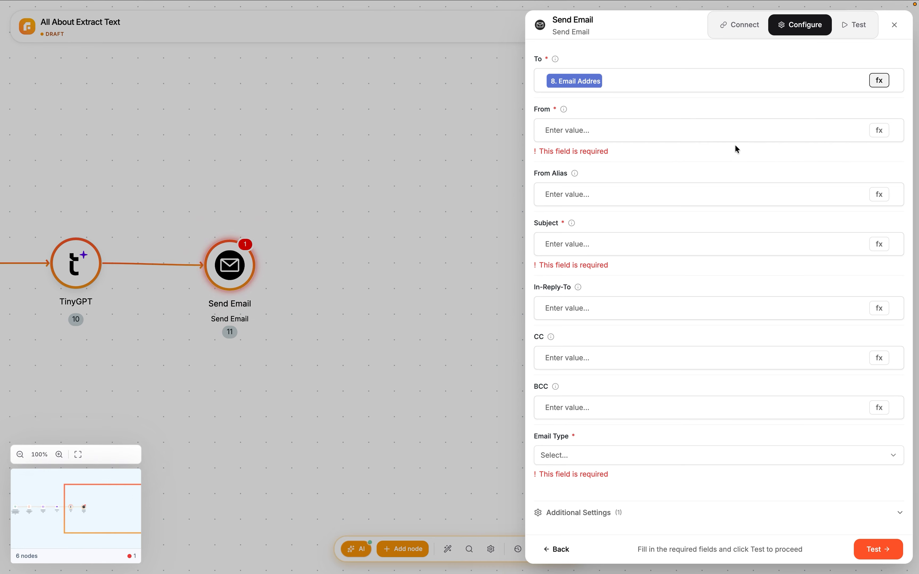
Enter the sender's email address and set the subject to "Your Prescription Summary by Doctor AI"
left_click(727, 127)
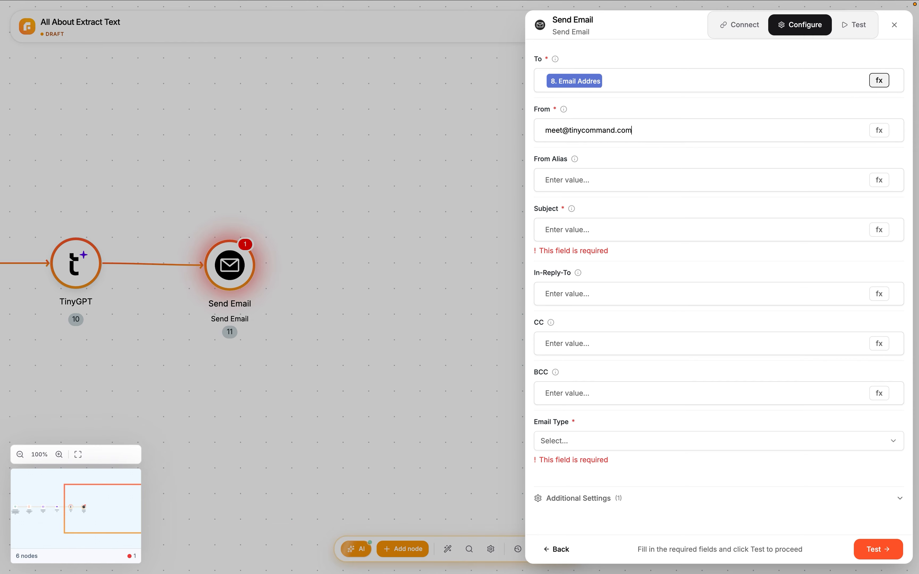
left_click(638, 228)
type("Your Prescription Summary by Doctor AI")
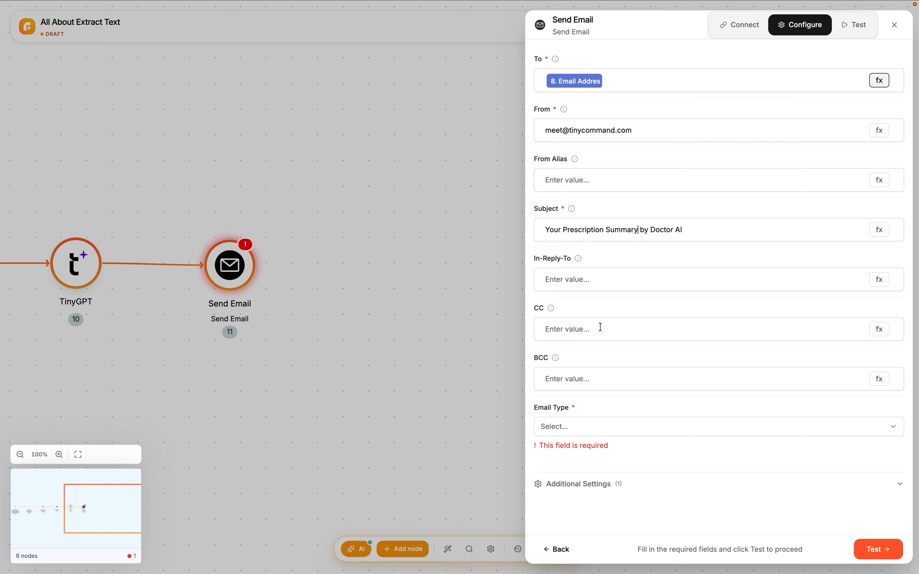
Set the email type to HTML and insert TinyGPT's email output as the HTML content
left_click(592, 430)
left_click(596, 452)
left_click(600, 470)
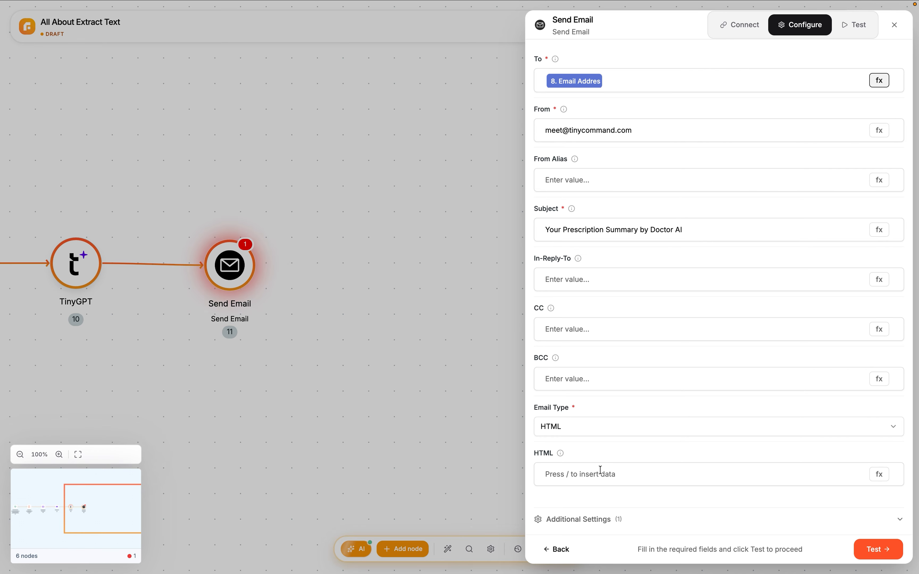
key("slash")
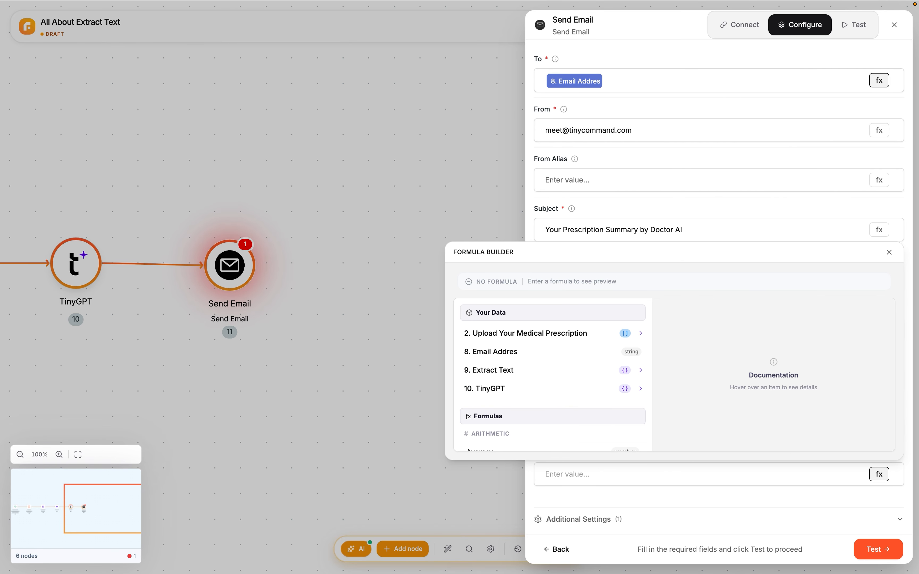
left_click(572, 385)
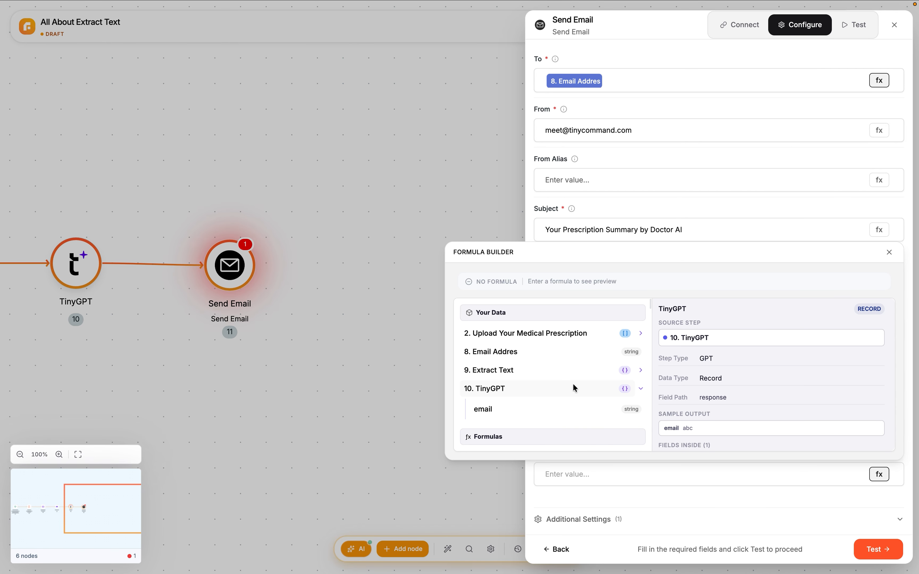
left_click(556, 411)
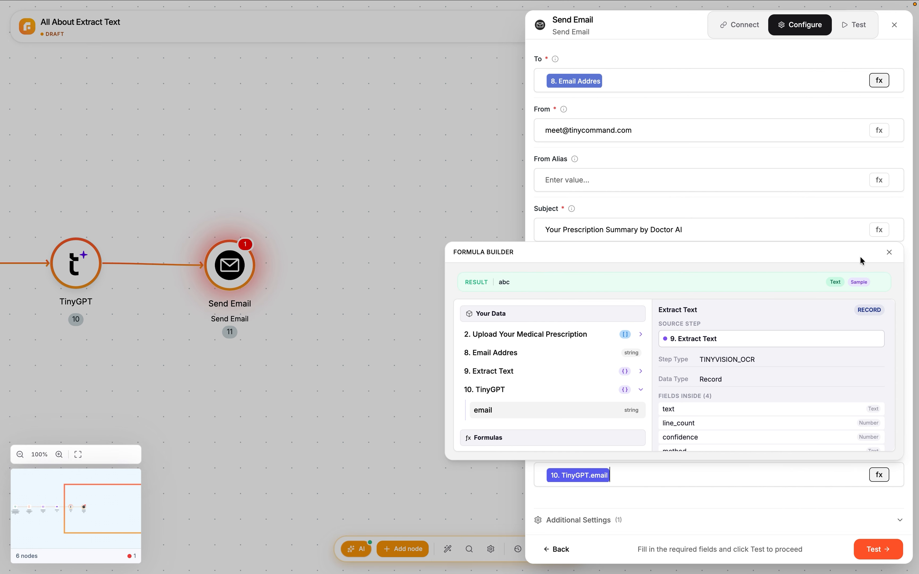
left_click(888, 254)
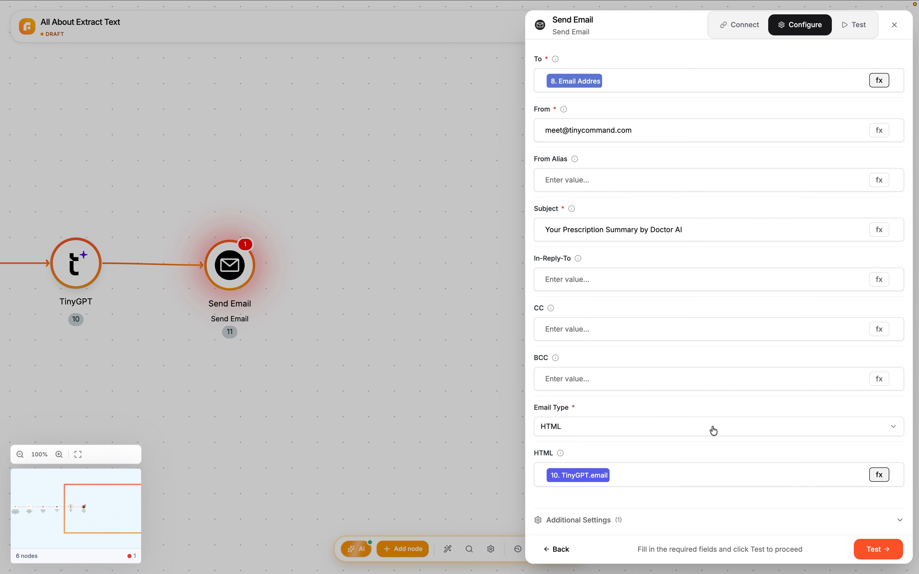
Test the Send Email node to complete its setup, and auto-arrange the nodes on the canvas
left_click(861, 547)
left_click(860, 547)
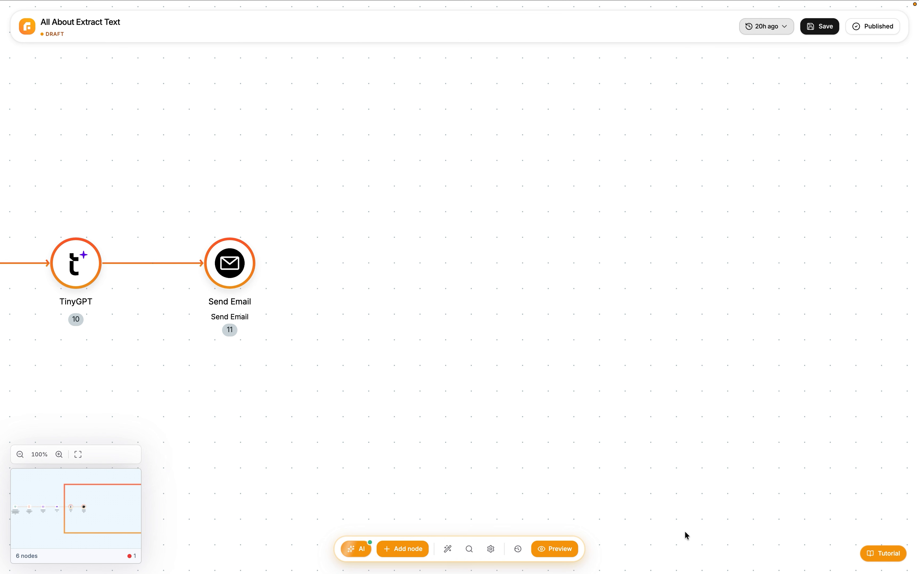
left_click(448, 550)
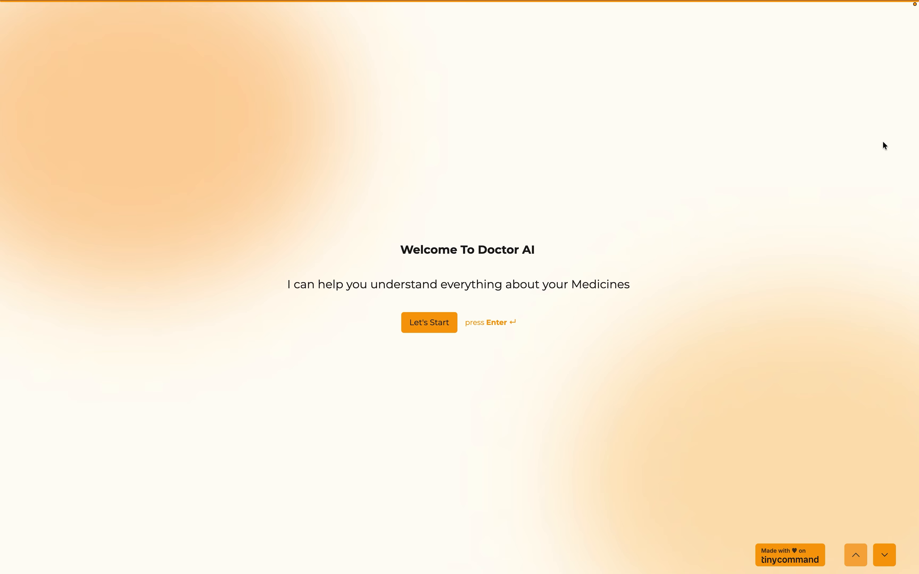
Start the Doctor AI form preview and upload the prescription image 360_F_56617167_ZGbrr3mHPUmLoksQmpuY7SPA8ihTI5Dh.jpg from Downloads
key("Return")
left_click(374, 300)
left_click(257, 259)
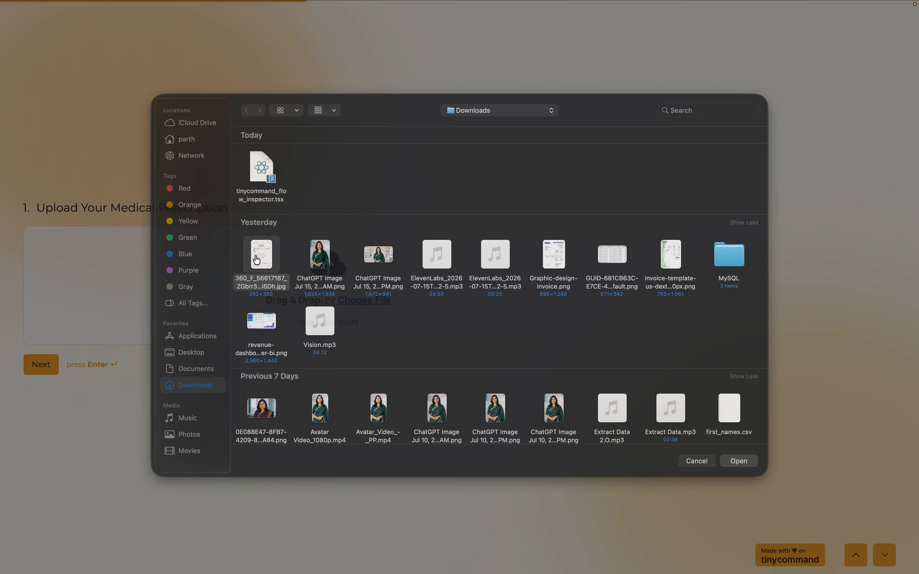
double_click(256, 260)
left_click(50, 325)
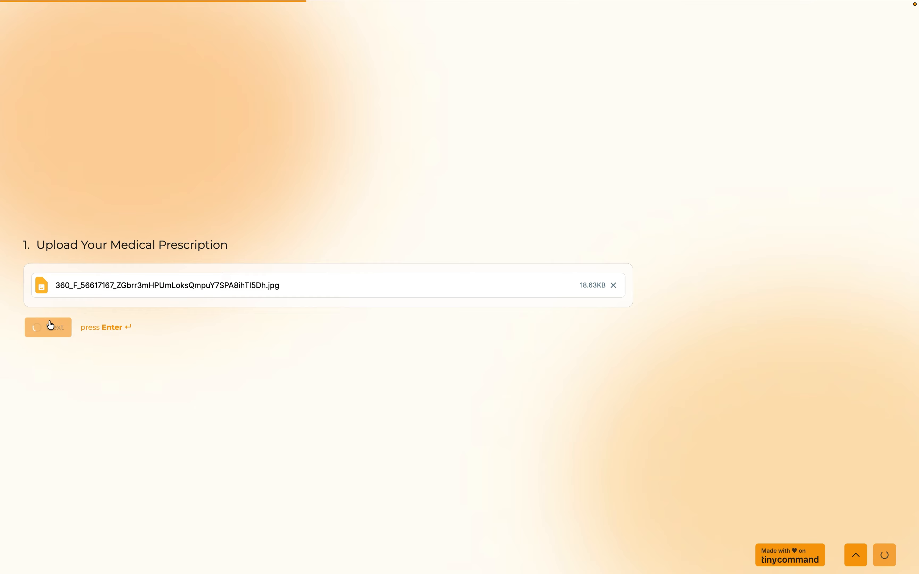
Fill in the recipient's email address with the saved suggestion and submit the form
left_click(214, 283)
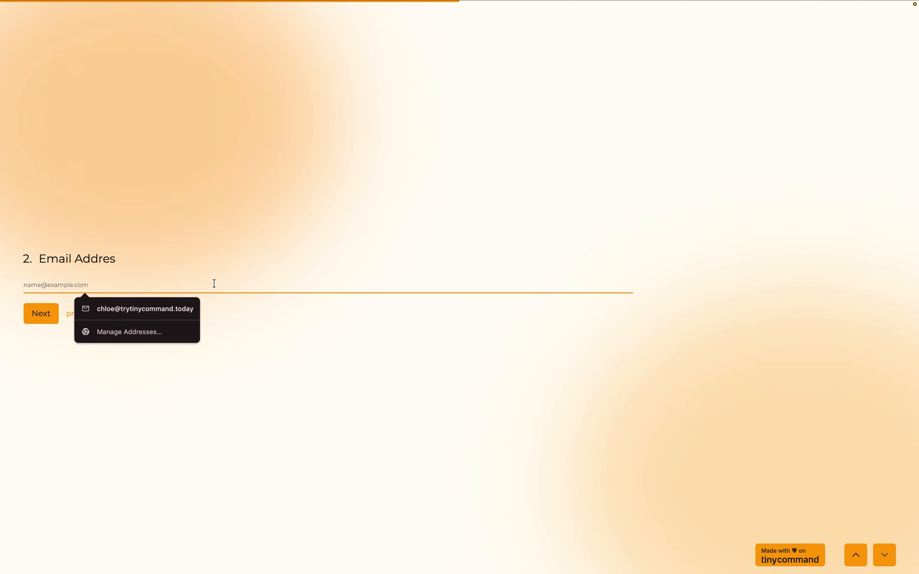
left_click(175, 308)
left_click(48, 320)
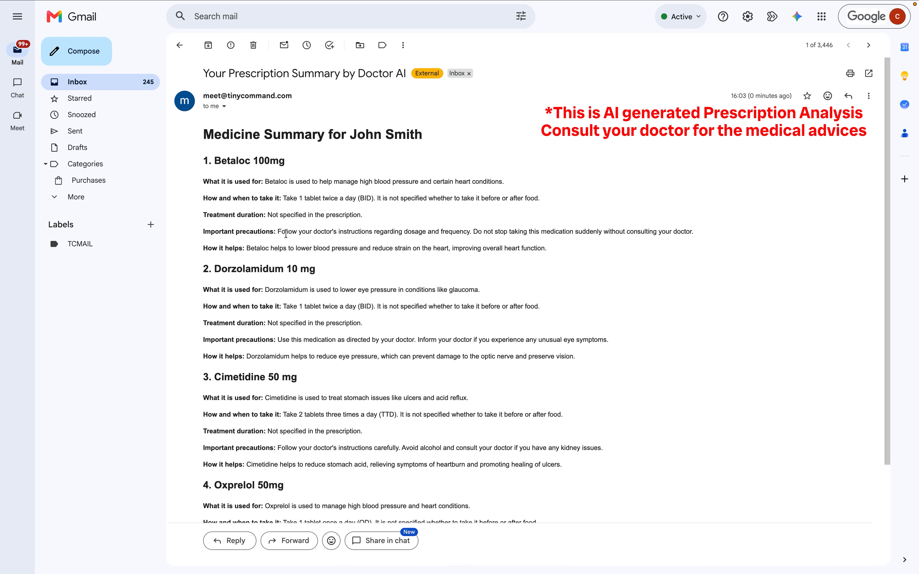
Examine the received prescription summary email in Gmail, checking the first medicine's heading and its usage description
scroll(285, 233, "down", 2)
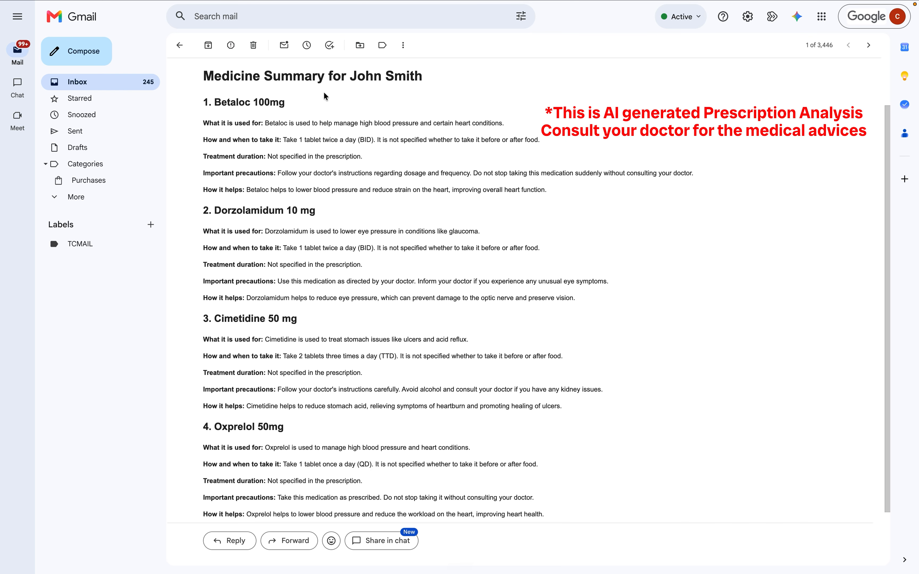
left_click_drag(202, 102, 304, 103)
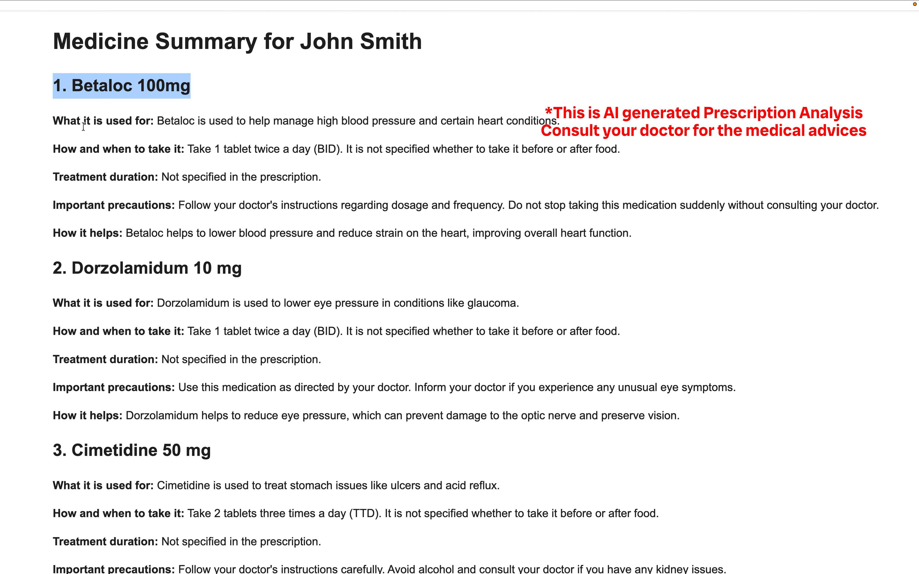
left_click_drag(48, 122, 152, 122)
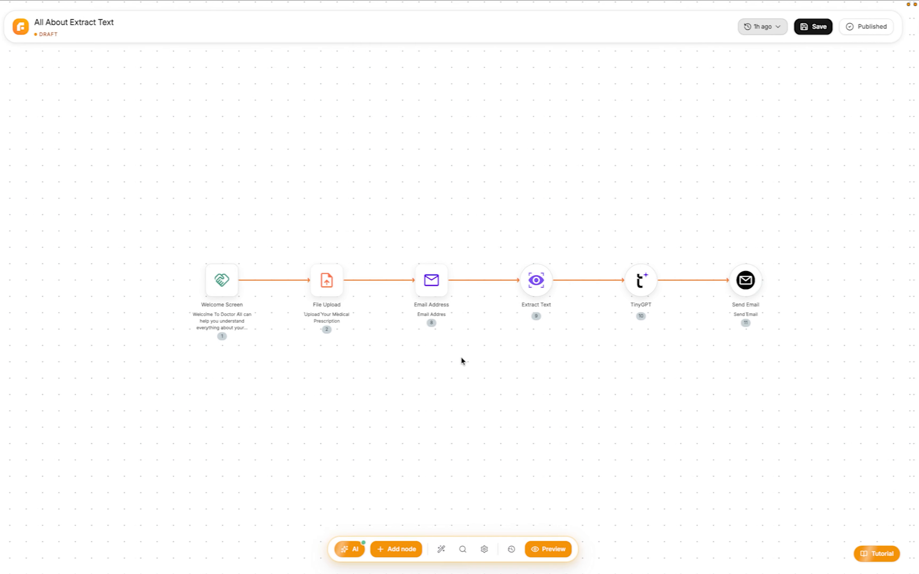